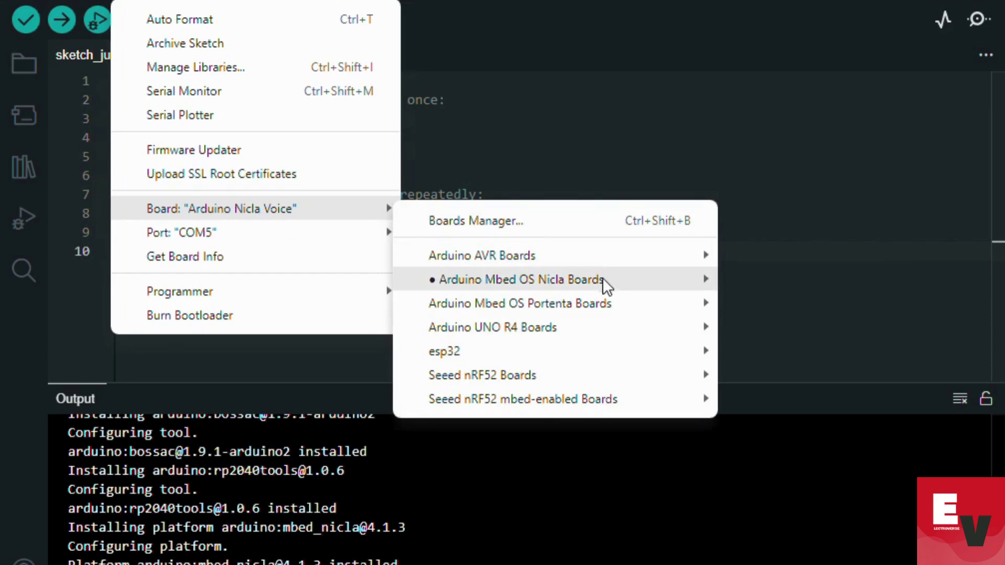
# - Select Arduino Nicla Voice under Arduino Mbed OS Nicla Boards as the target board
pyautogui.moveTo(521, 280)
pyautogui.click(802, 316)
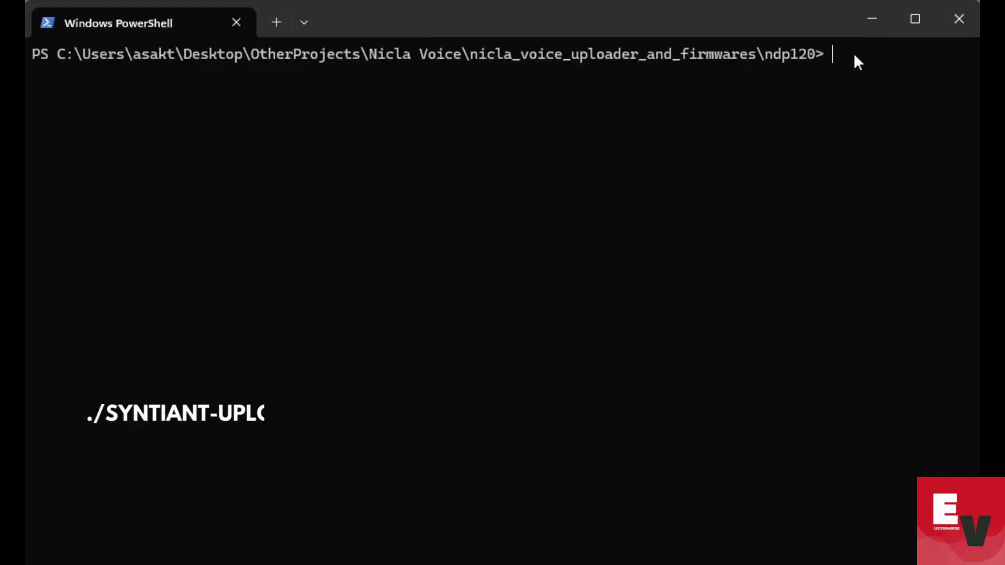
# - Run the syntiant-uploader send commands for mcu_fw_120_v91, dsp_firmware_v91 and alexa_334_NDP120_B0_v11_v91 on COM5
pyautogui.write('./syntiant-uploader-win send -m "Y" -w "Y" -p COM5 mcu_fw_120_v91.synpkg')
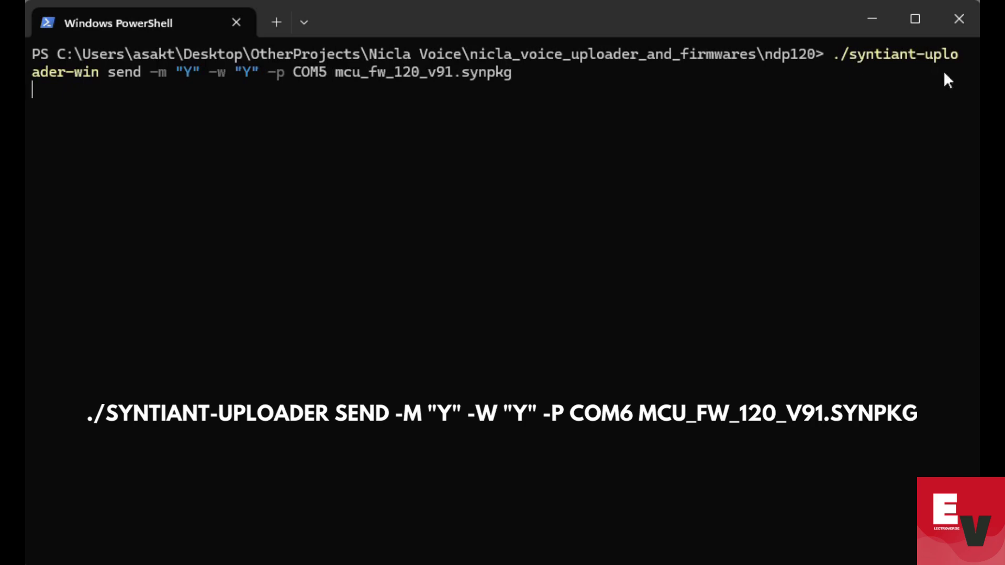
pyautogui.press('Return')
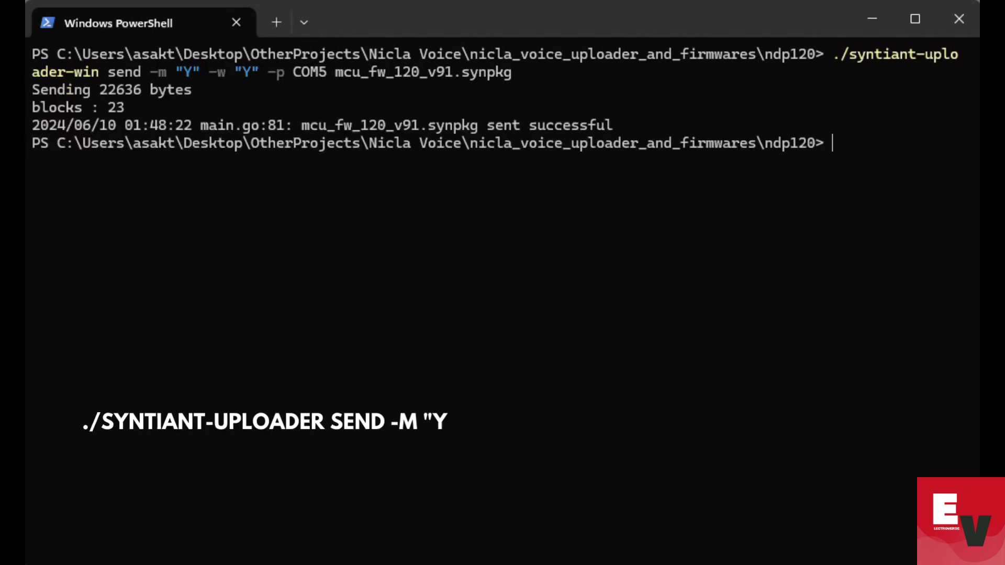
pyautogui.write('./syntiant-uploader-win send -m "Y" -w "Y" -p COM5 dsp_firmware_v91.synpkg')
pyautogui.press('Return')
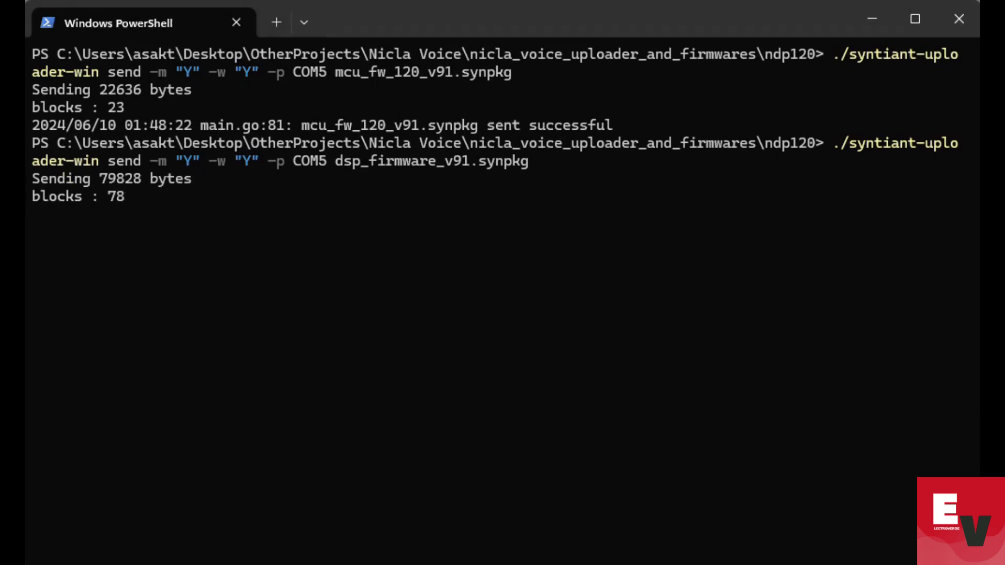
pyautogui.write('./syntiant-uploader-win send -m "Y" -w "Y" -p COM5 alexa_334_NDP120_B0_v11_v91.synpkg')
pyautogui.press('Return')
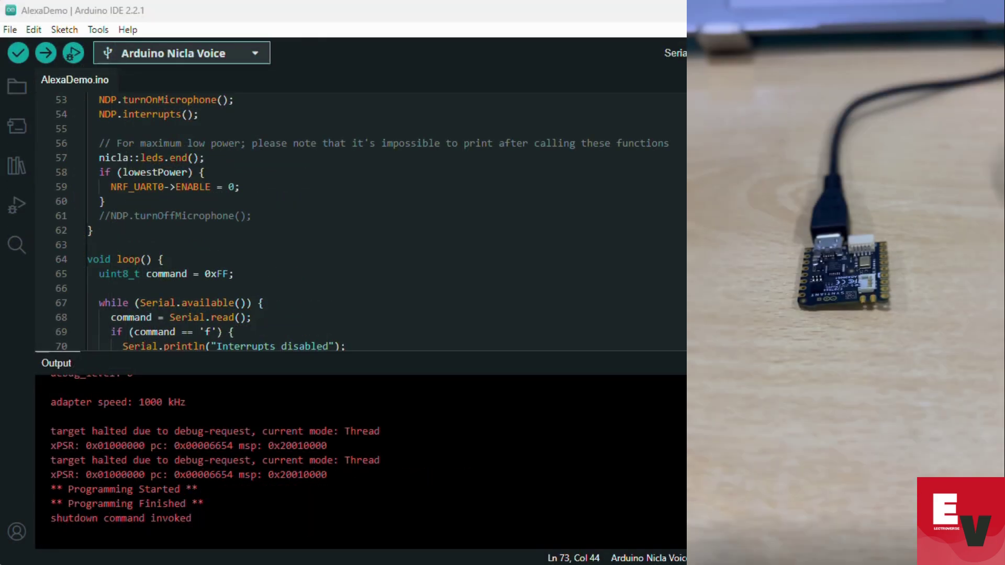
# - Open the Serial Monitor on COM5 to watch for the NNO:alexa detection
pyautogui.hotkey('ctrl', 'shift', 'm')
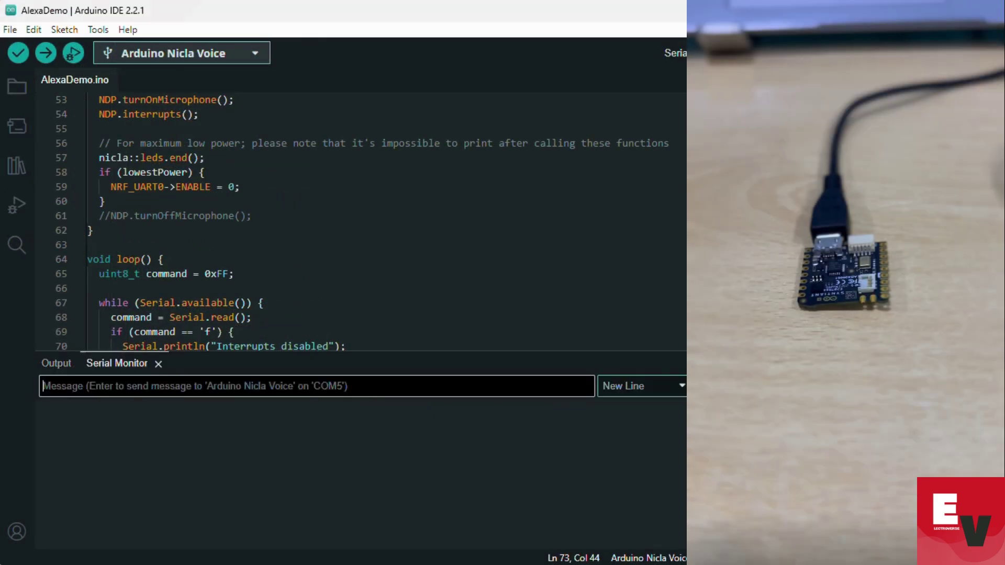